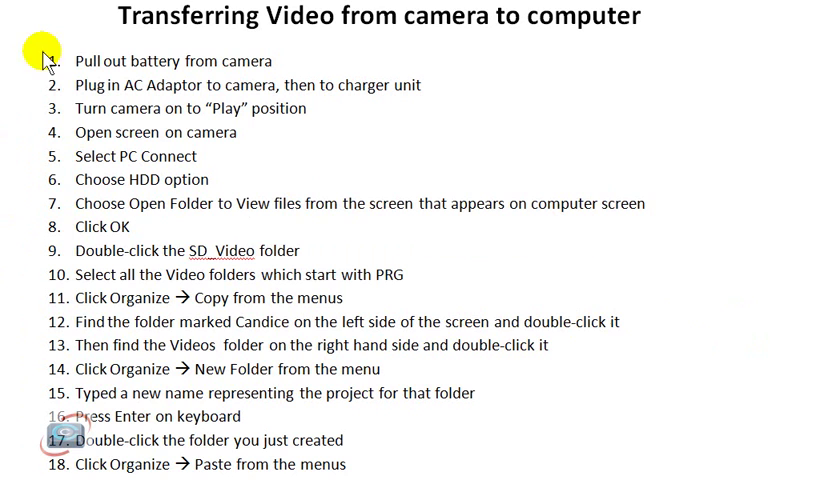
Step: Starting before the title, jump to the document's end with Ctrl+End, then back with Ctrl+Home
click(120, 15)
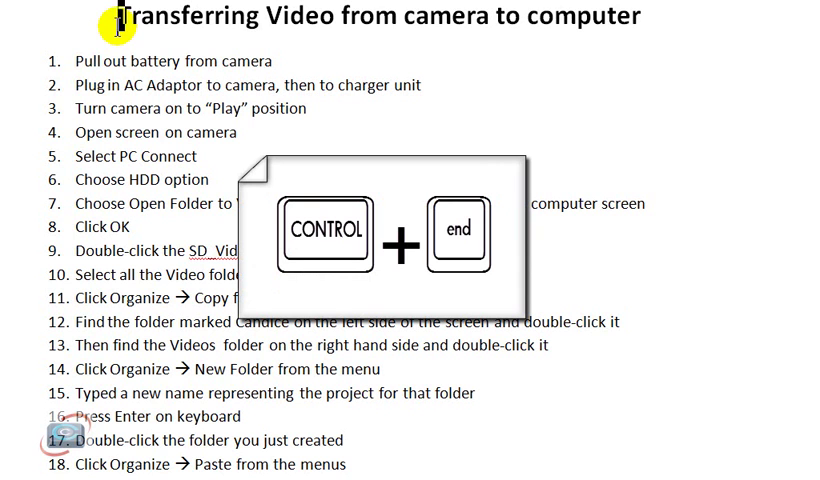
key(ctrl+End)
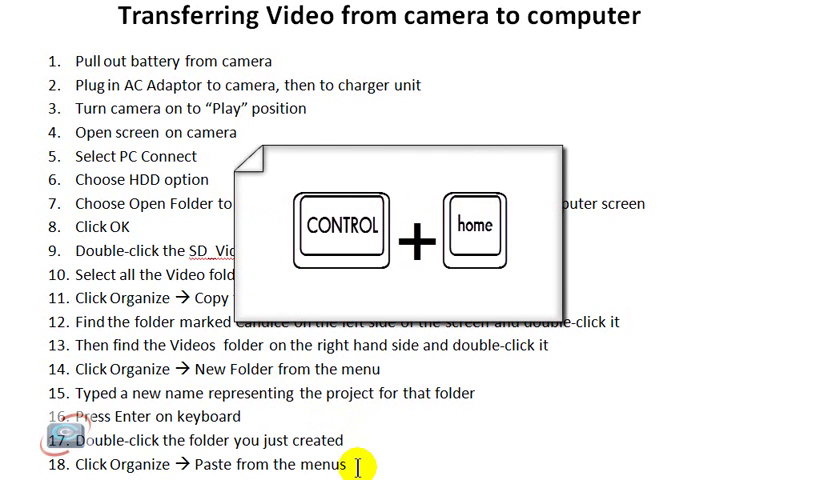
key(ctrl+Home)
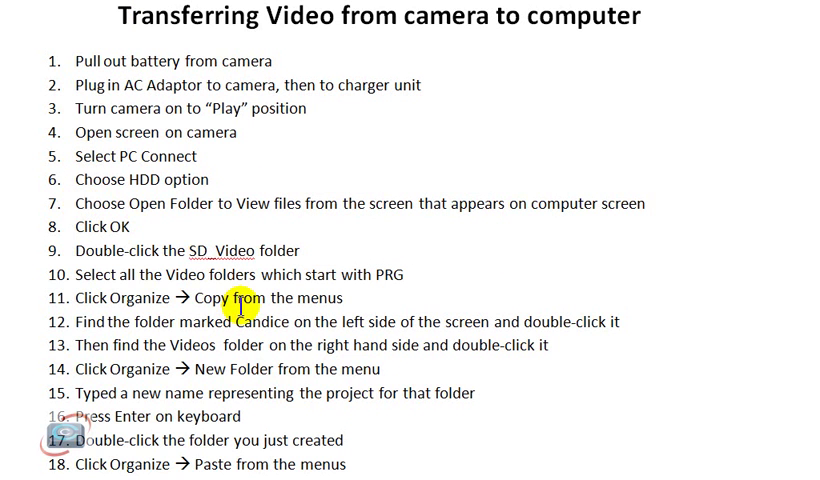
Step: From the start of step 7, move to that line's end with End, then back with Home
click(77, 203)
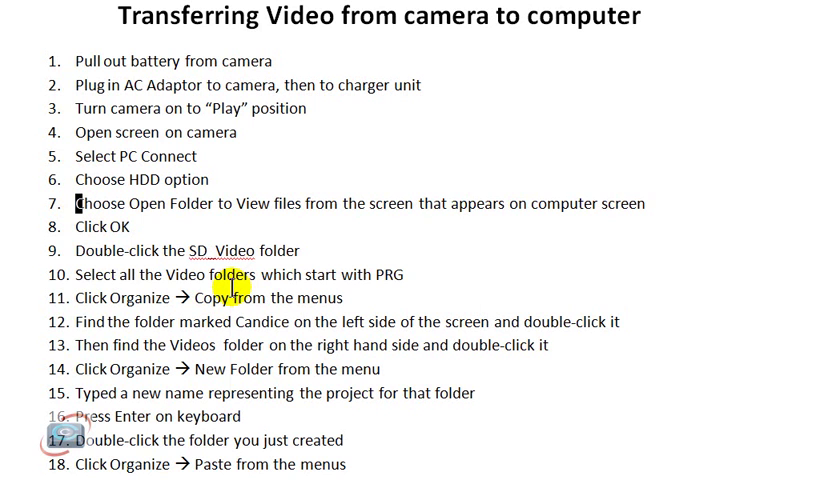
key(End)
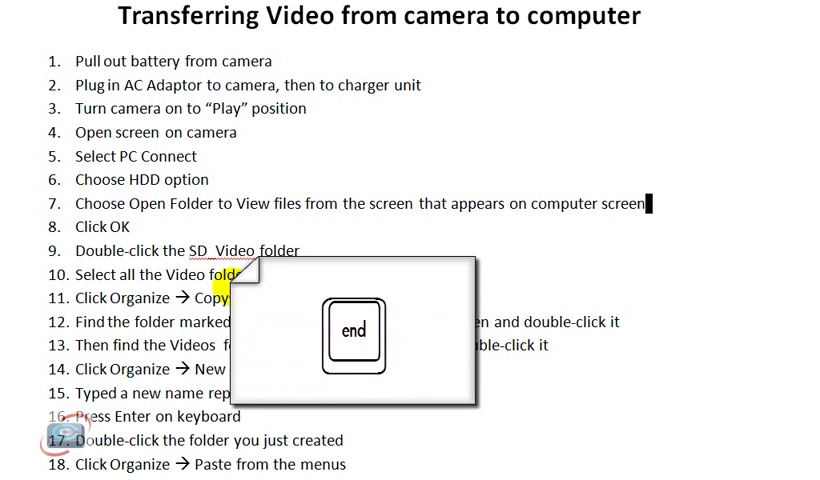
key(Home)
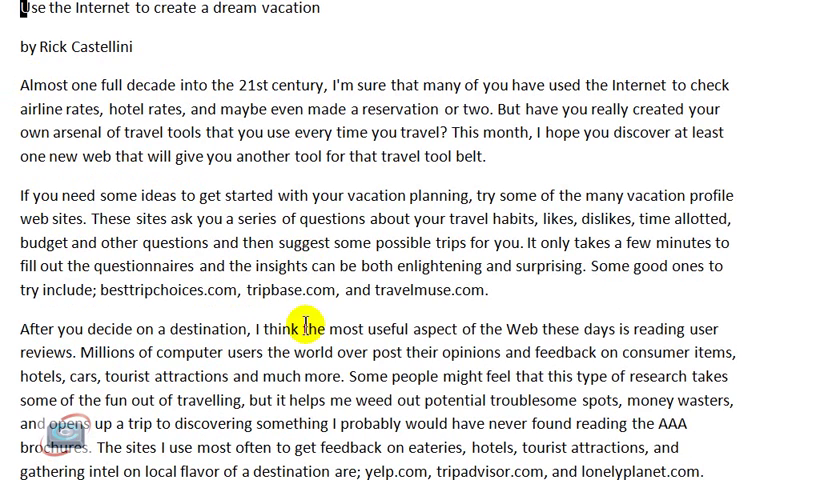
Step: Move down three paragraphs to 'After you decide' with Ctrl+Down, then up two with Ctrl+Up
key(ctrl+Down)
key(ctrl+Down)
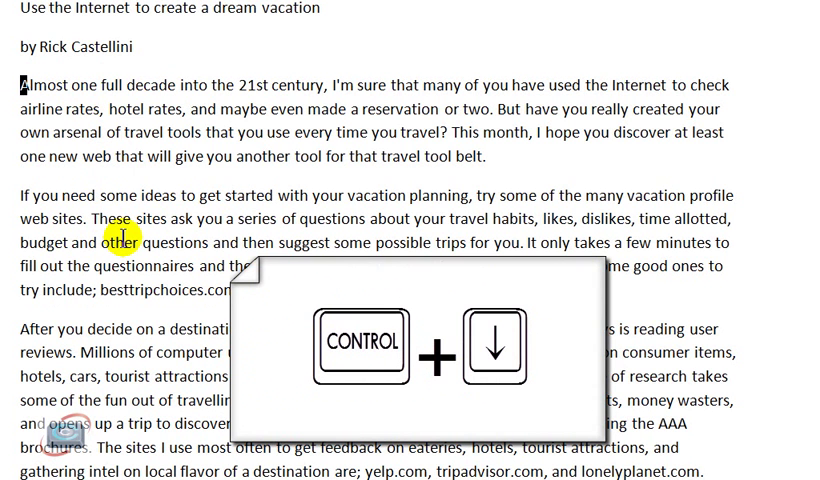
key(ctrl+Down)
key(ctrl+Down)
key(ctrl+Up)
key(ctrl+Up)
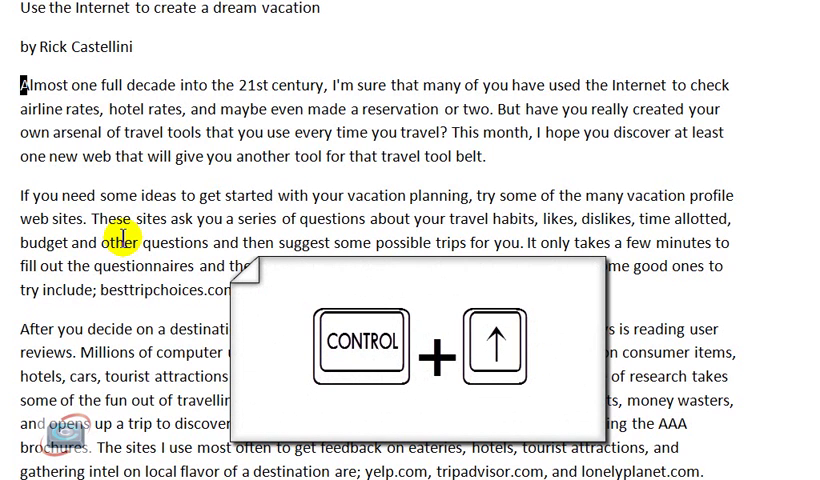